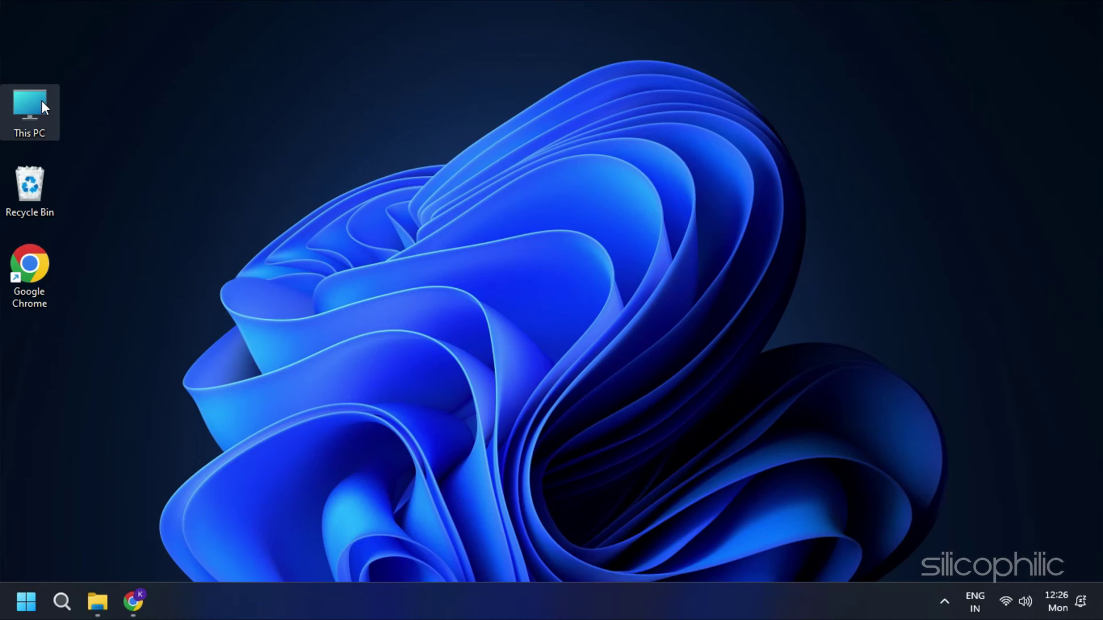
Delete the Demo folder from Documents\Ghostrunner 2 and close File Explorer.
{"action": "double_click", "coordinate": [41, 100]}
{"action": "left_click", "coordinate": [302, 312]}
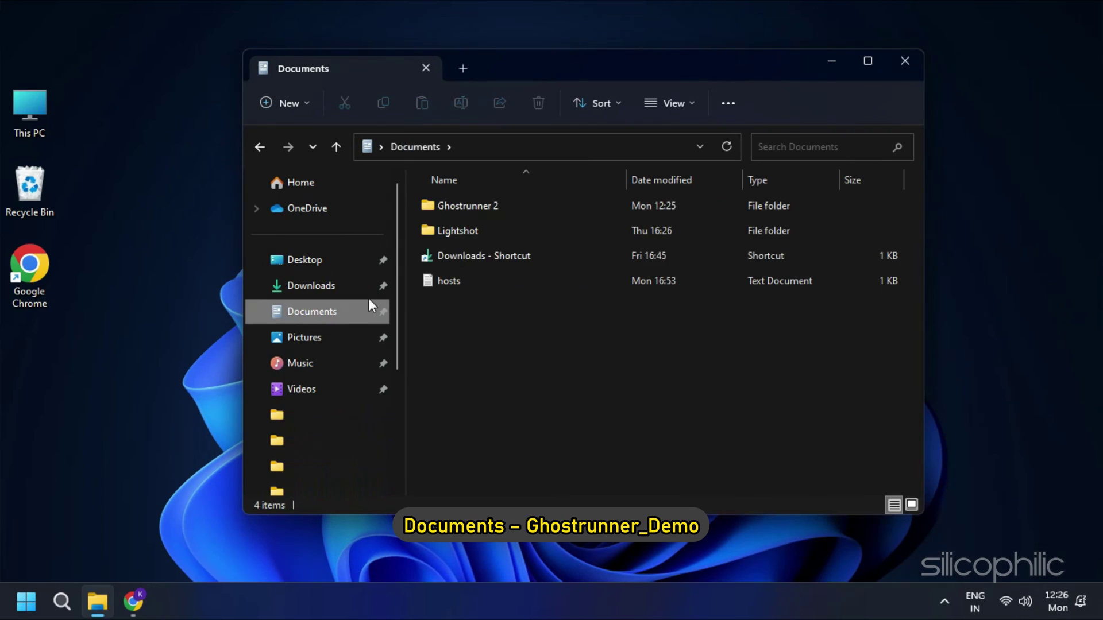
{"action": "double_click", "coordinate": [517, 208]}
{"action": "left_click", "coordinate": [517, 208]}
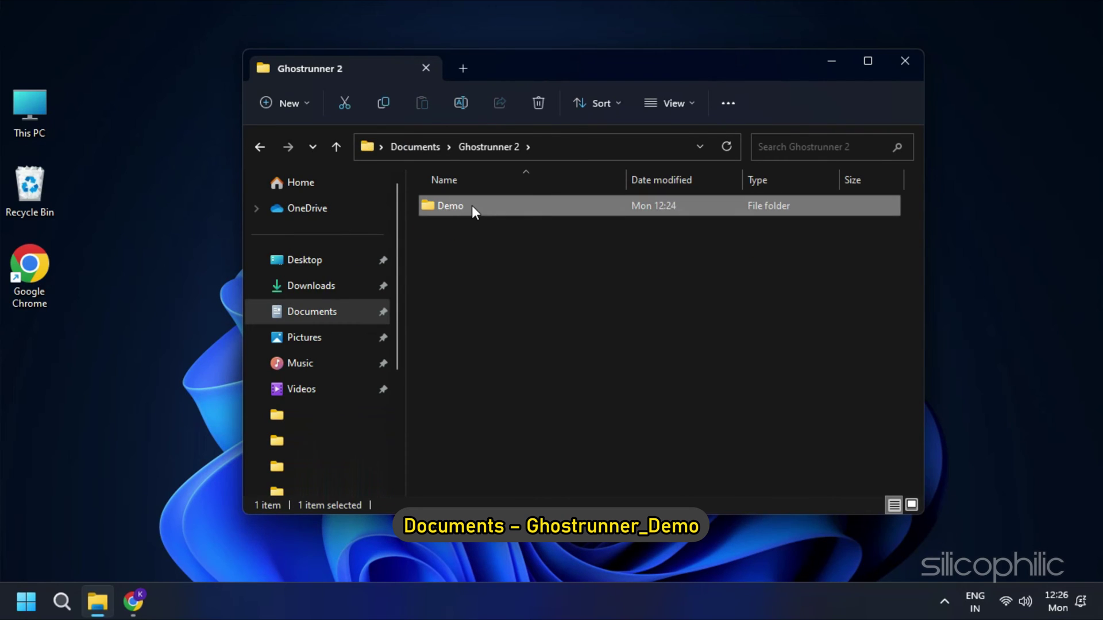
{"action": "left_click", "coordinate": [539, 104]}
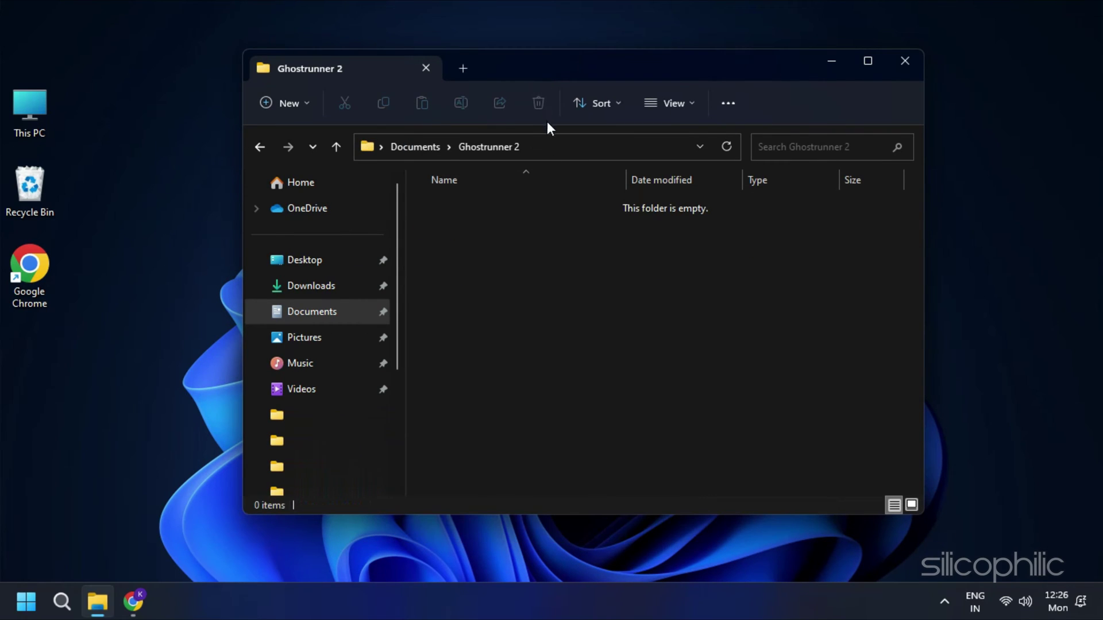
{"action": "left_click", "coordinate": [905, 61]}
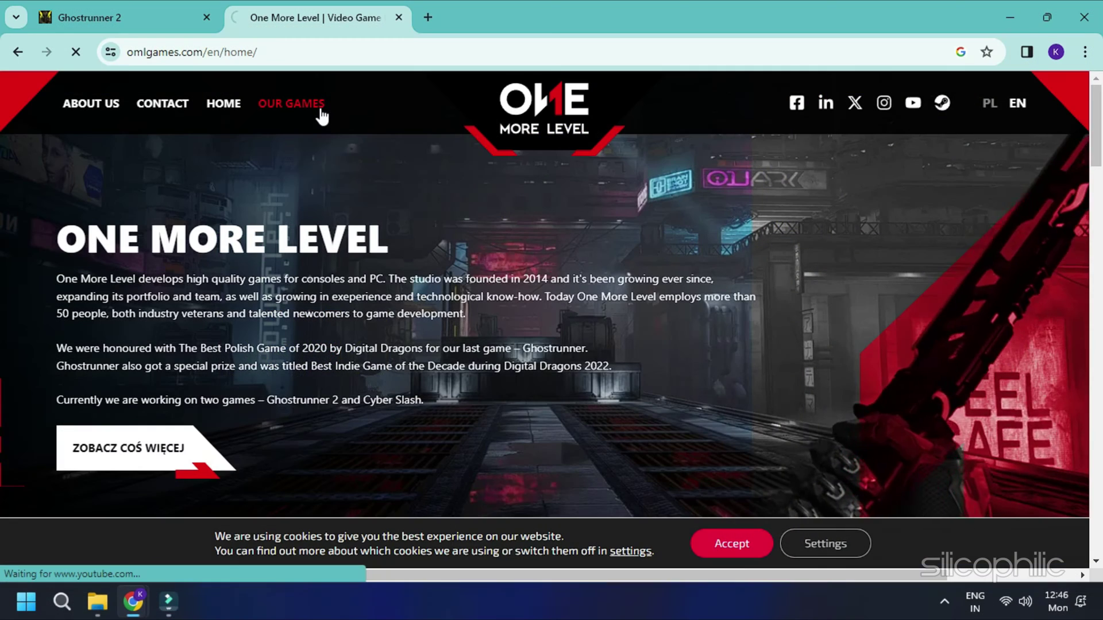
Show the Our Games page on omlgames.com.
{"action": "left_click", "coordinate": [317, 106]}
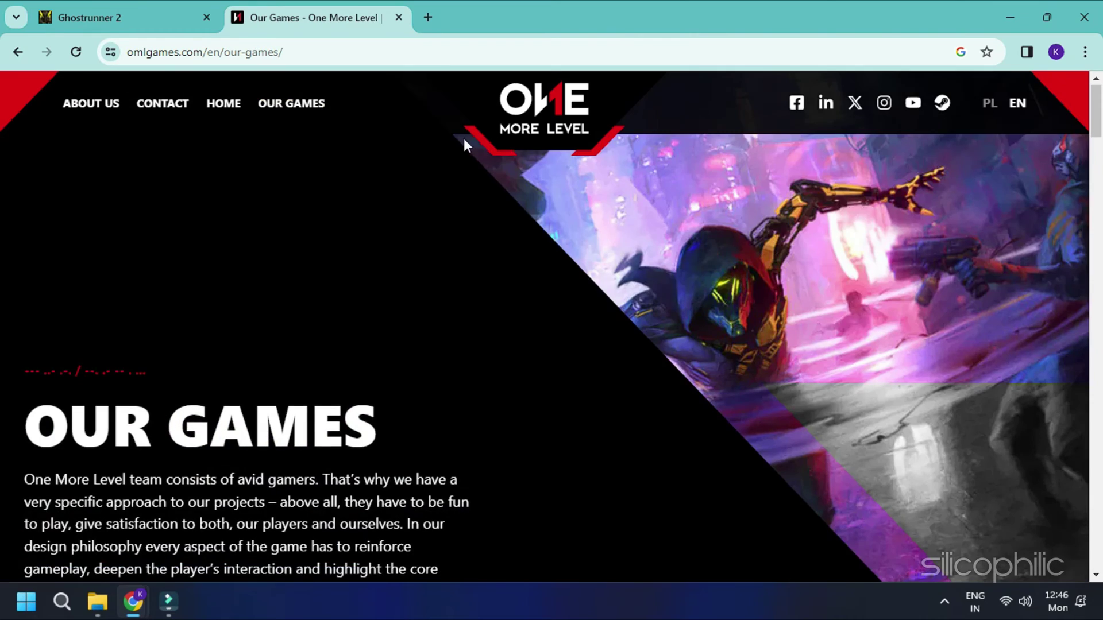
{"action": "scroll", "coordinate": [464, 139], "scroll_direction": "down", "scroll_amount": 5}
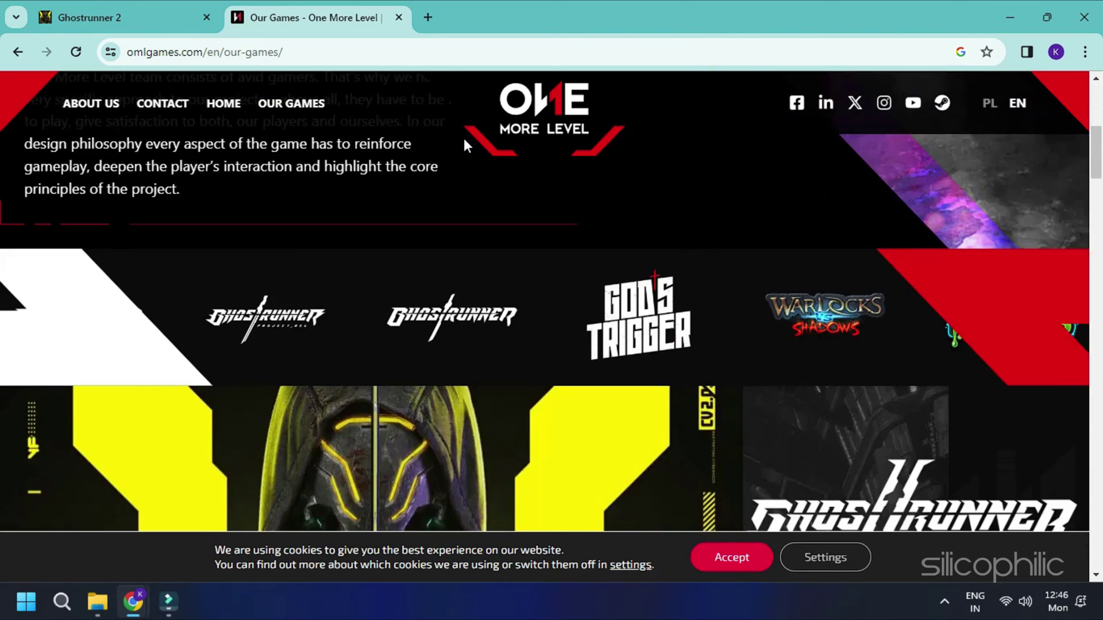
{"action": "scroll", "coordinate": [464, 139], "scroll_direction": "down", "scroll_amount": 4}
{"action": "scroll", "coordinate": [464, 138], "scroll_direction": "down", "scroll_amount": 2}
{"action": "scroll", "coordinate": [464, 139], "scroll_direction": "up", "scroll_amount": 10}
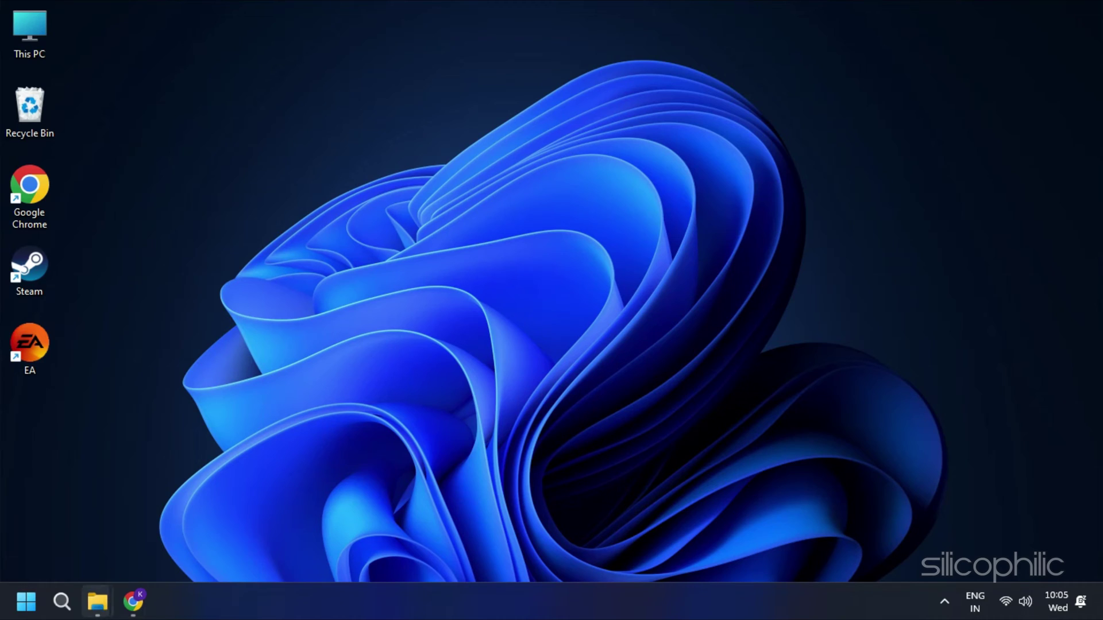
Bring up the NVIDIA and AMD driver pages and start the NVIDIA driver tool download.
{"action": "left_click", "coordinate": [132, 540]}
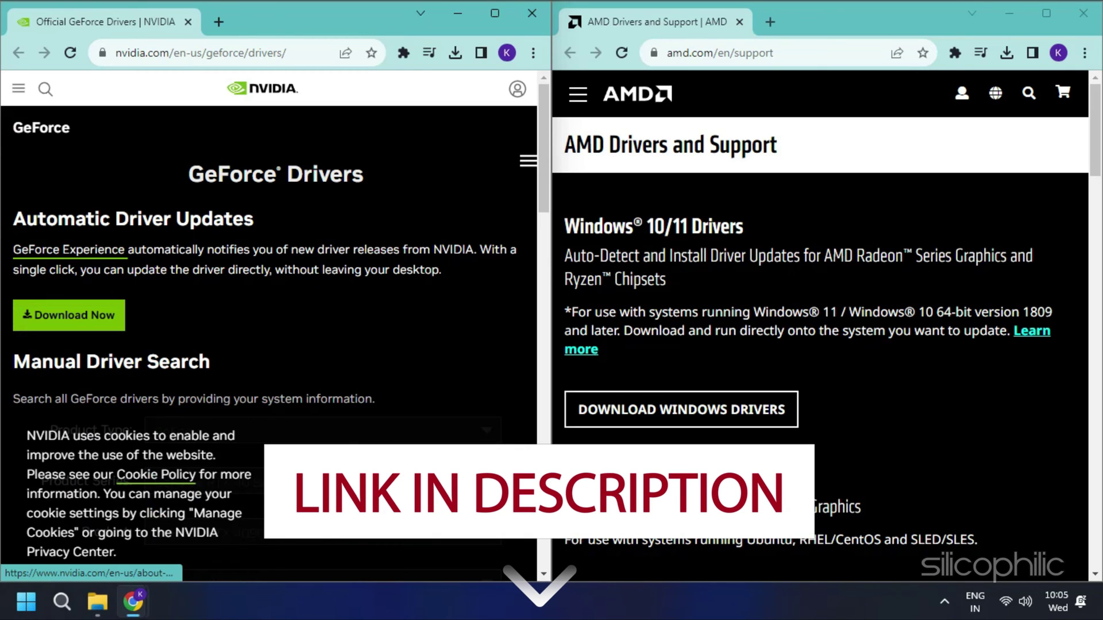
{"action": "left_click", "coordinate": [69, 315]}
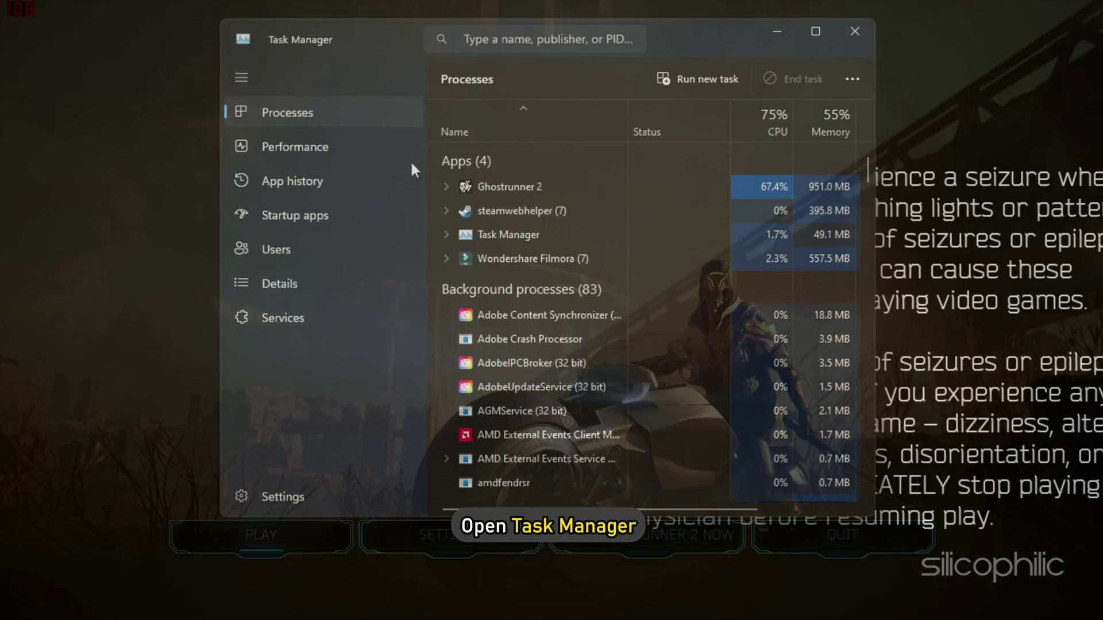
Set Ghostrunner2-Win64-Shipping.exe to High priority in Task Manager's Details list.
{"action": "left_click", "coordinate": [305, 295]}
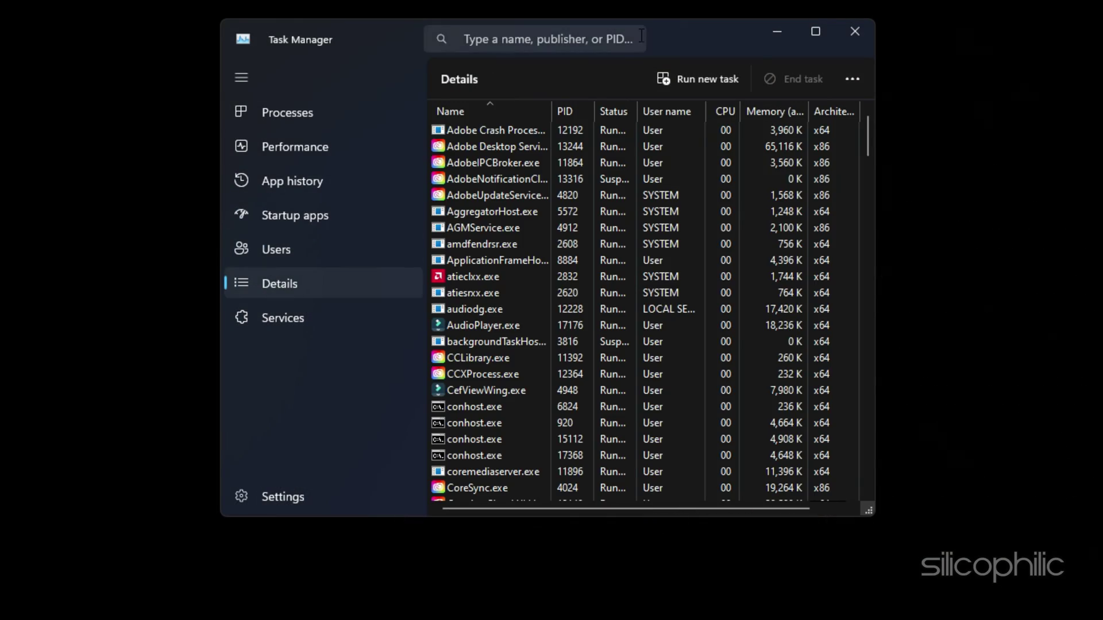
{"action": "scroll", "coordinate": [470, 325], "scroll_direction": "down", "scroll_amount": 1}
{"action": "scroll", "coordinate": [469, 325], "scroll_direction": "down", "scroll_amount": 2}
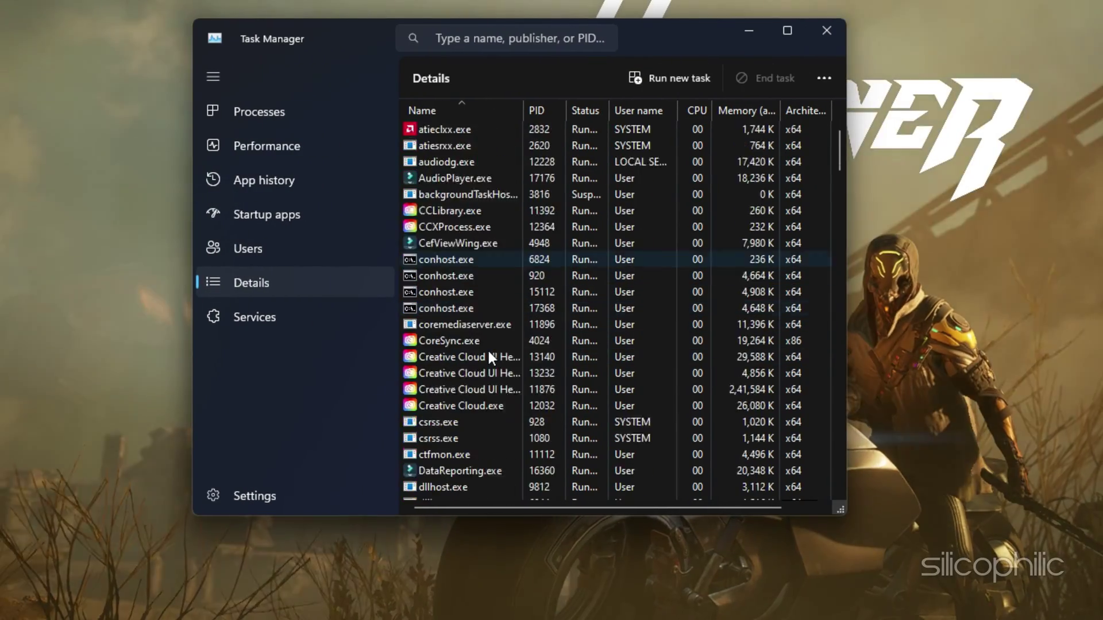
{"action": "scroll", "coordinate": [488, 350], "scroll_direction": "down", "scroll_amount": 3}
{"action": "scroll", "coordinate": [487, 349], "scroll_direction": "down", "scroll_amount": 2}
{"action": "right_click", "coordinate": [479, 427]}
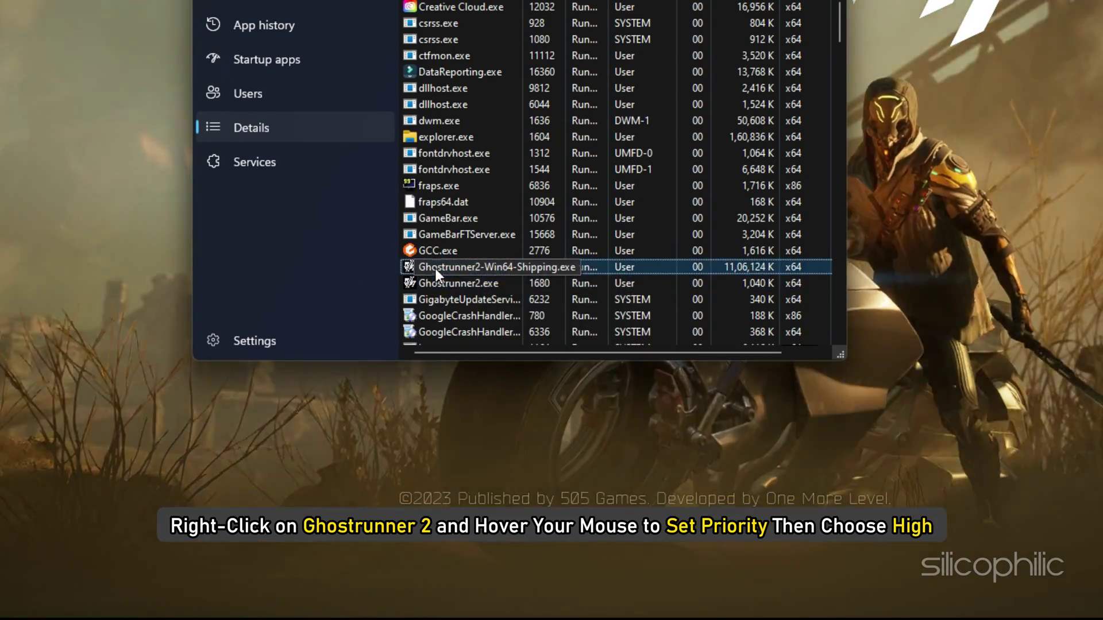
{"action": "left_click", "coordinate": [744, 383]}
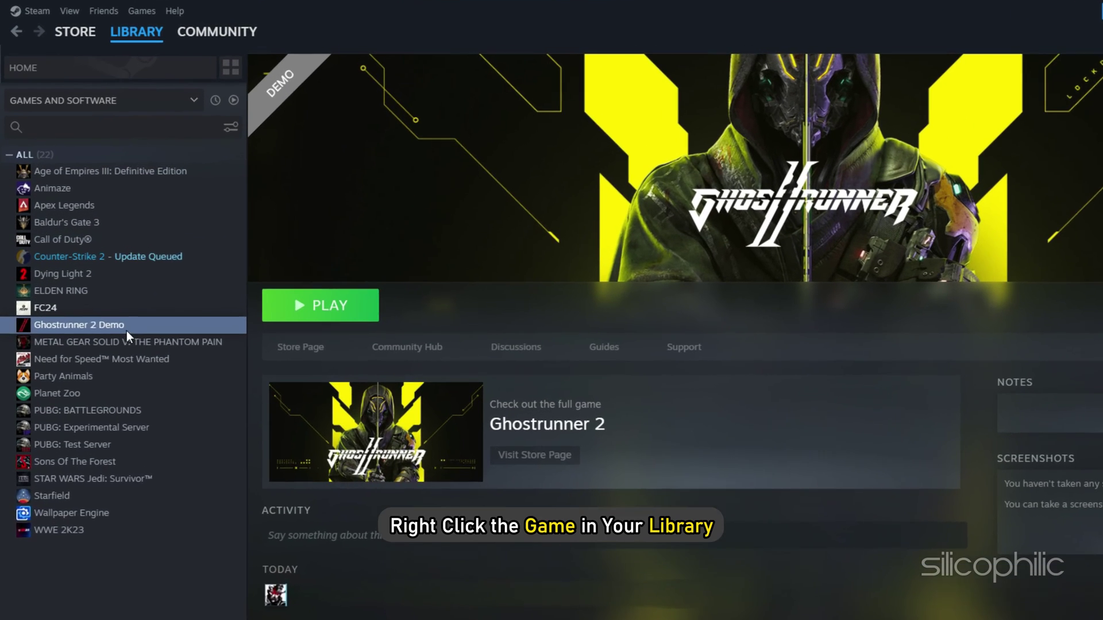
Open the Properties window for Ghostrunner 2 Demo from the Steam library.
{"action": "right_click", "coordinate": [104, 268]}
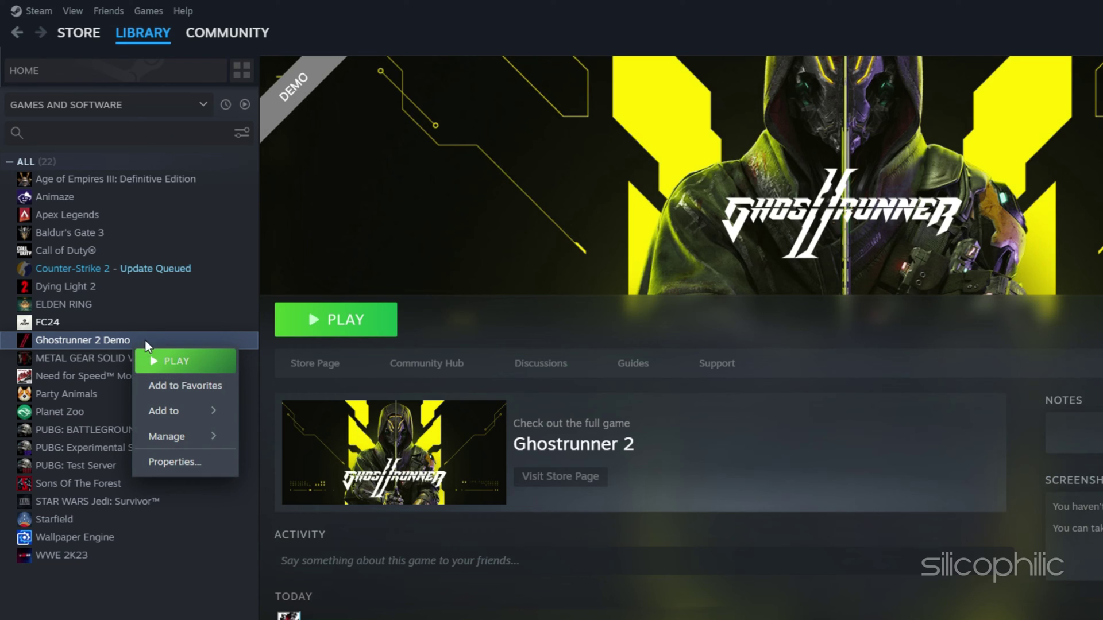
{"action": "mouse_move", "coordinate": [169, 436]}
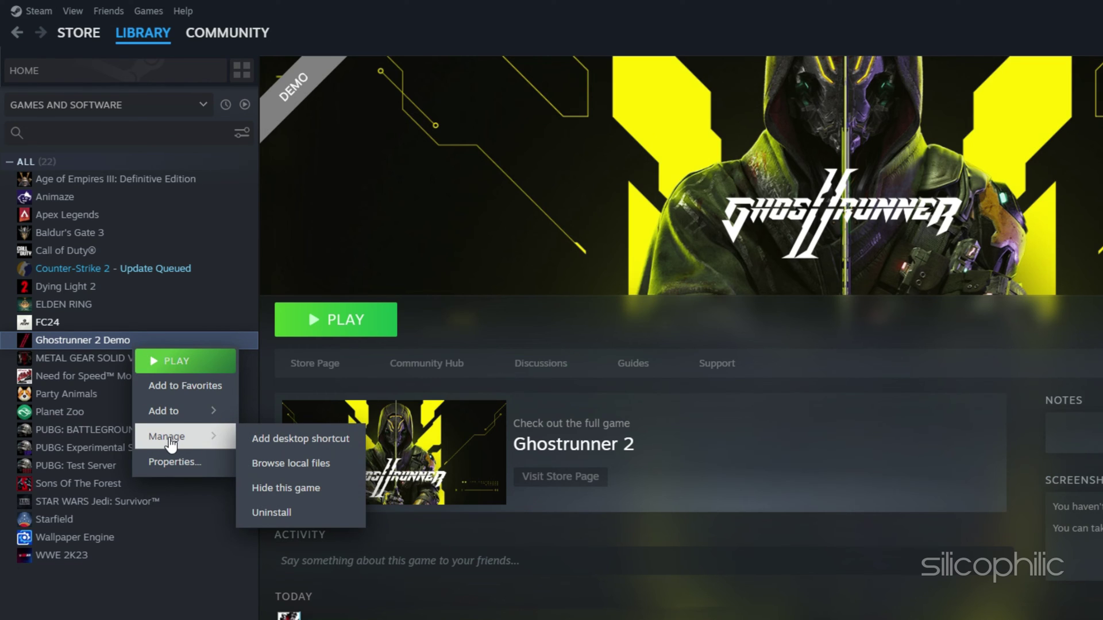
{"action": "left_click", "coordinate": [189, 463]}
Run 'Verify integrity of demo files' from the Installed Files section.
{"action": "left_click", "coordinate": [270, 198]}
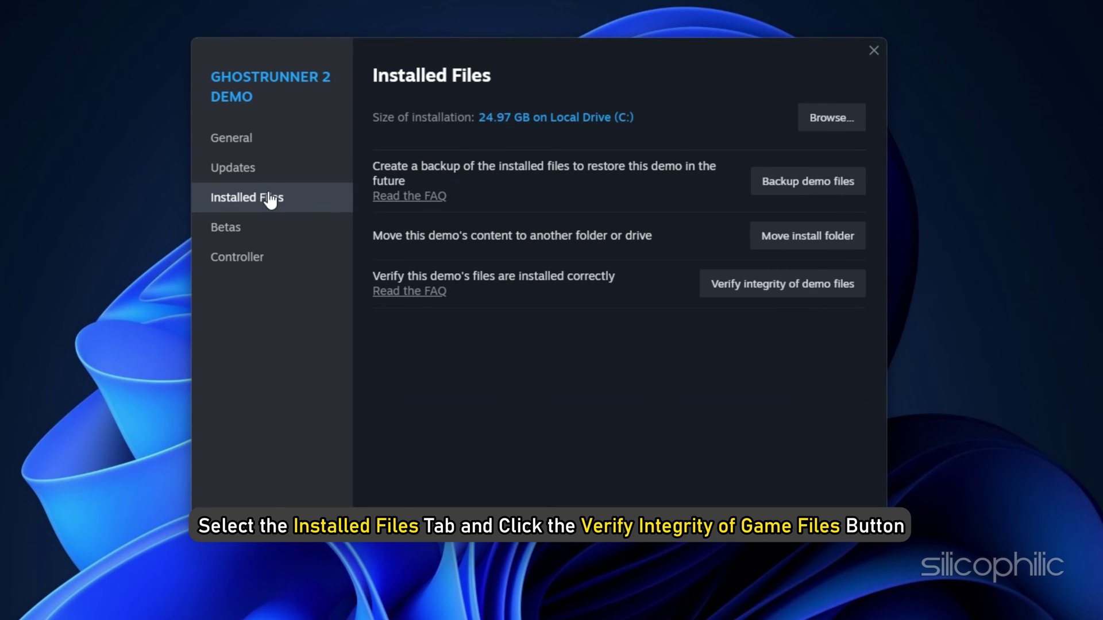
{"action": "left_click", "coordinate": [792, 292]}
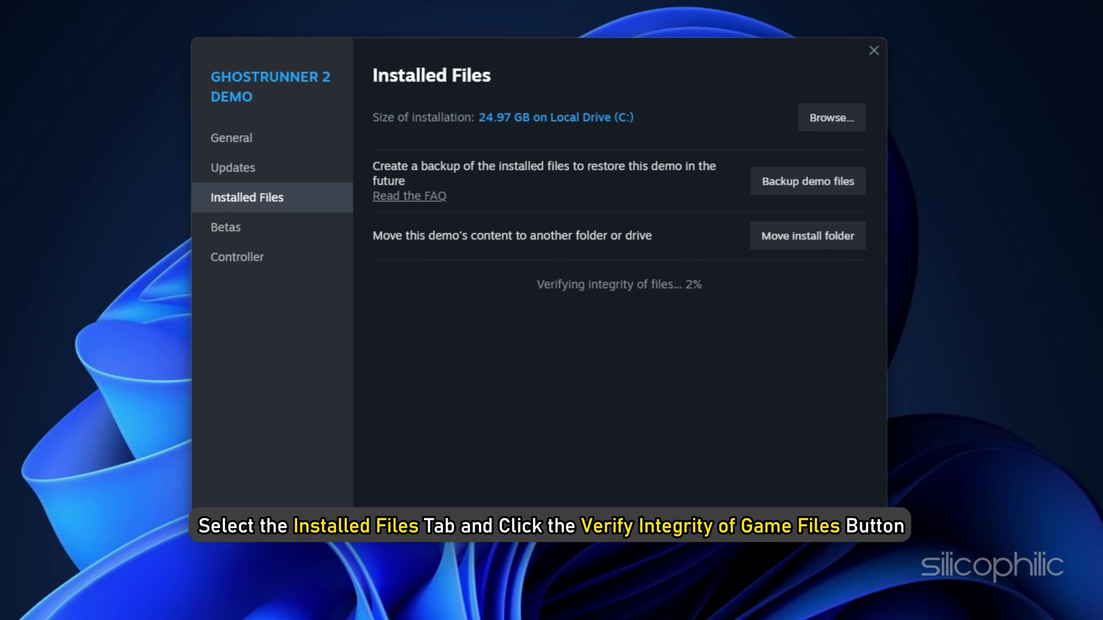